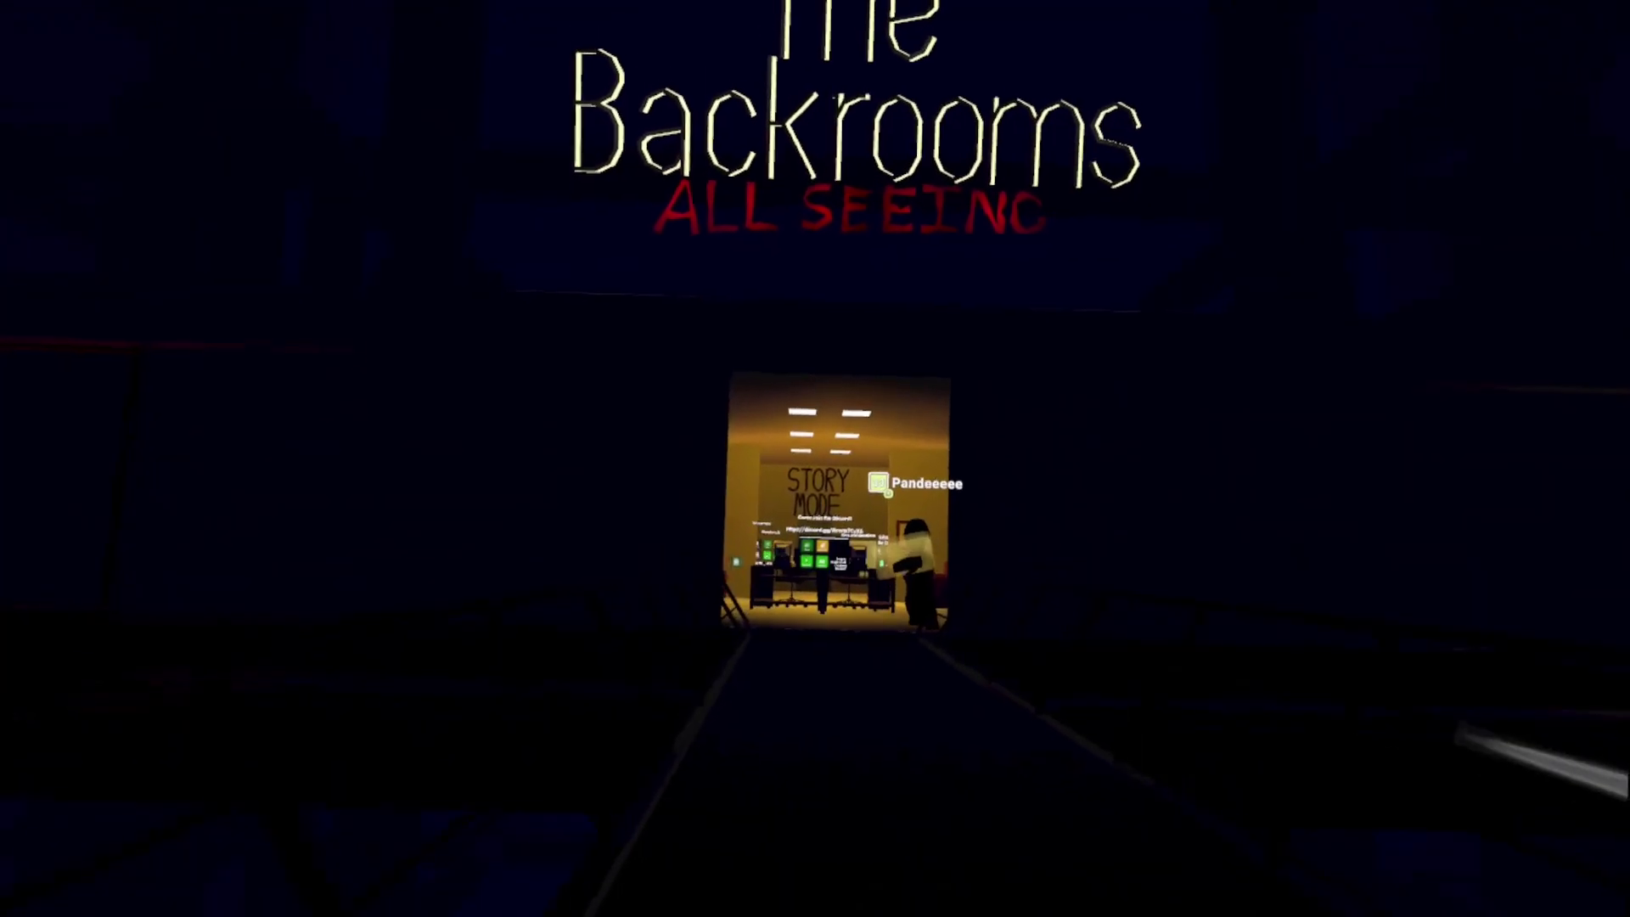
key(w)
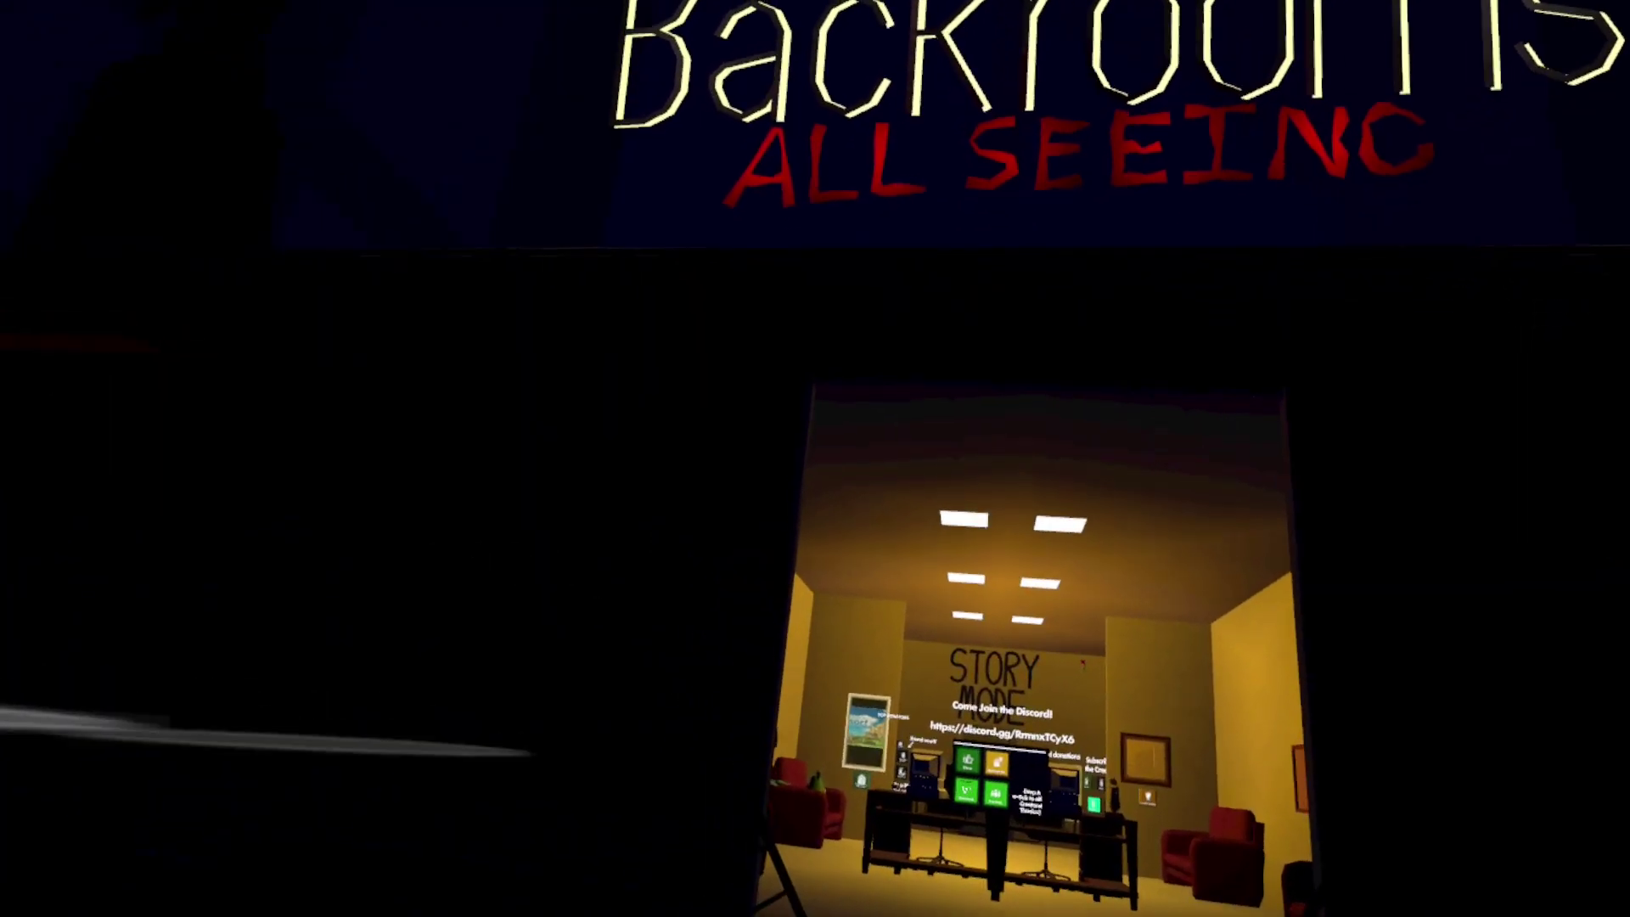
key(w)
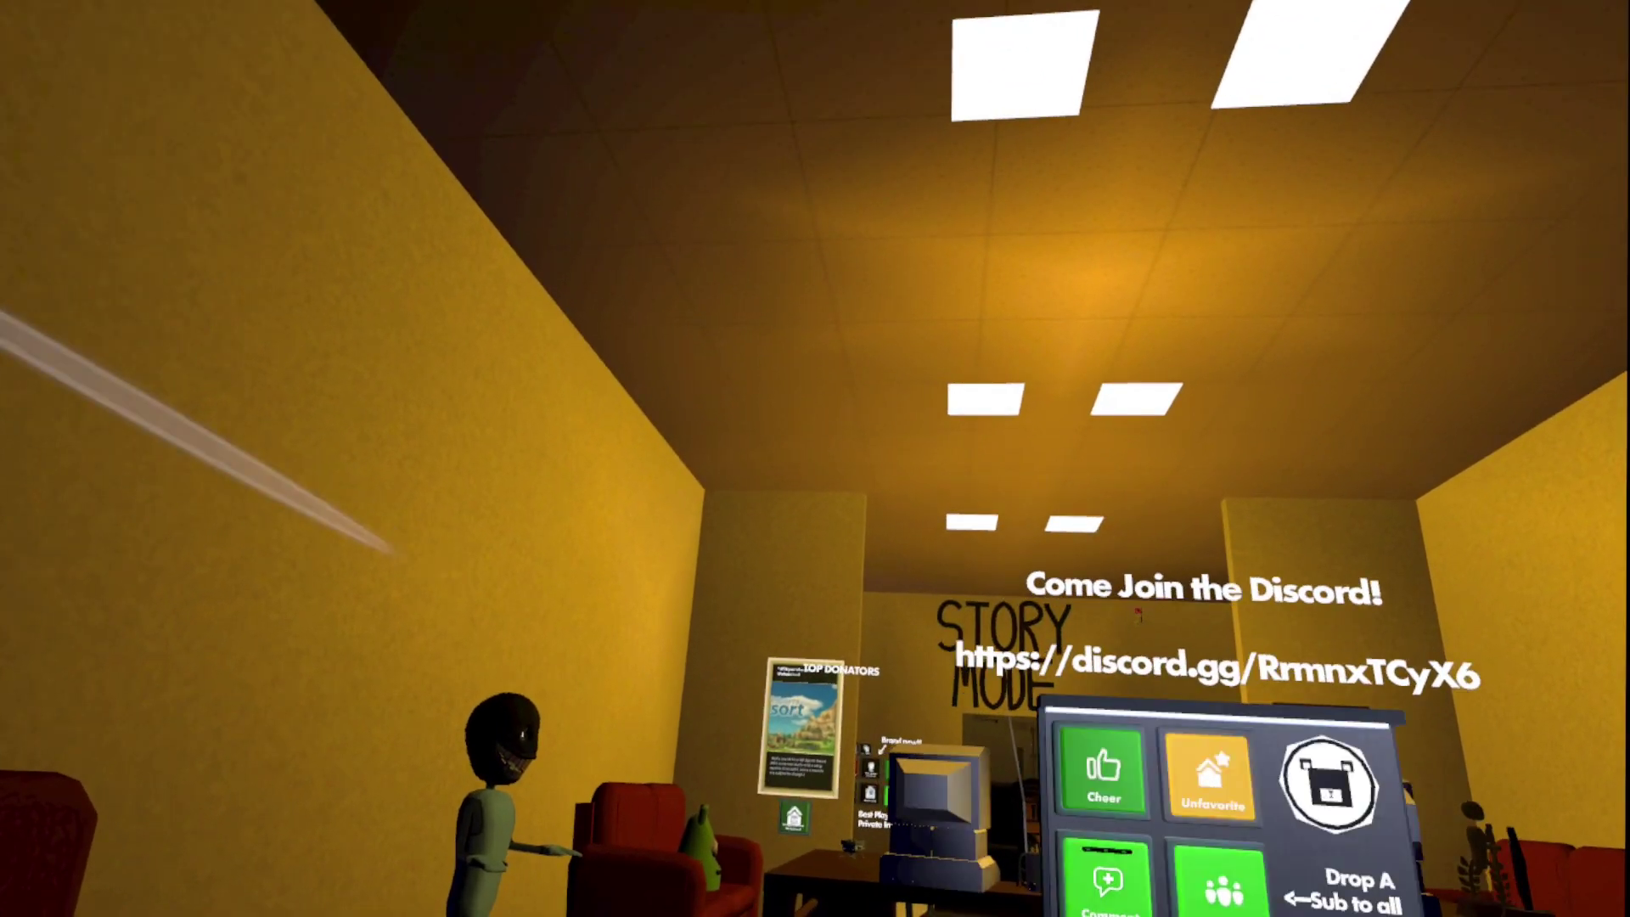